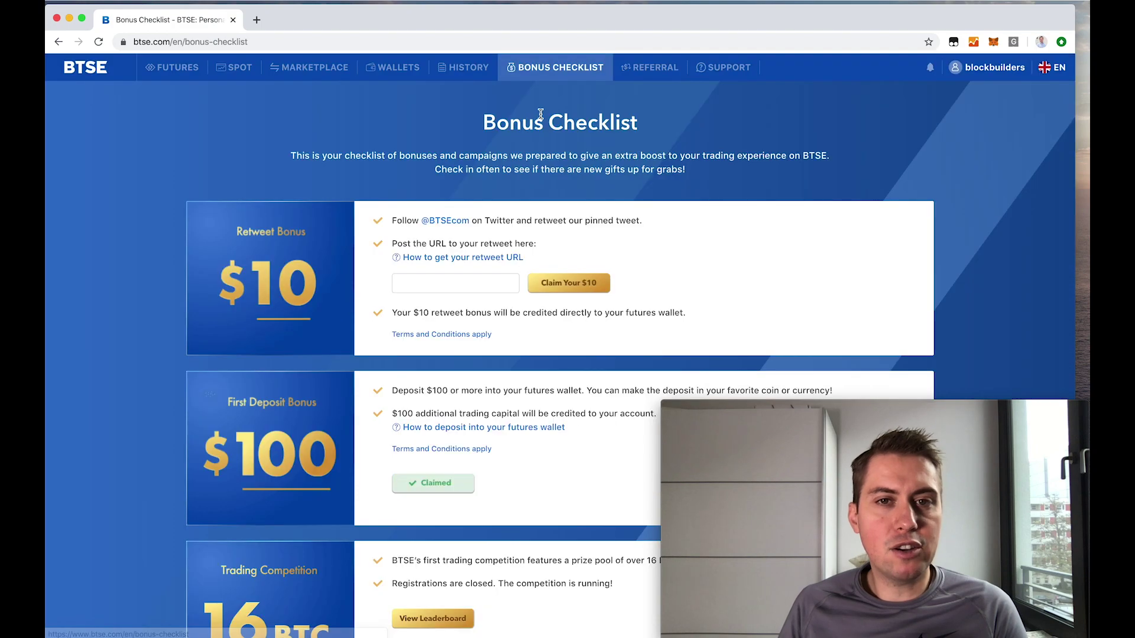
# Step: Look through the offers on the Bonus Checklist and open the account details page
pyautogui.scroll(-3, 439, 266)
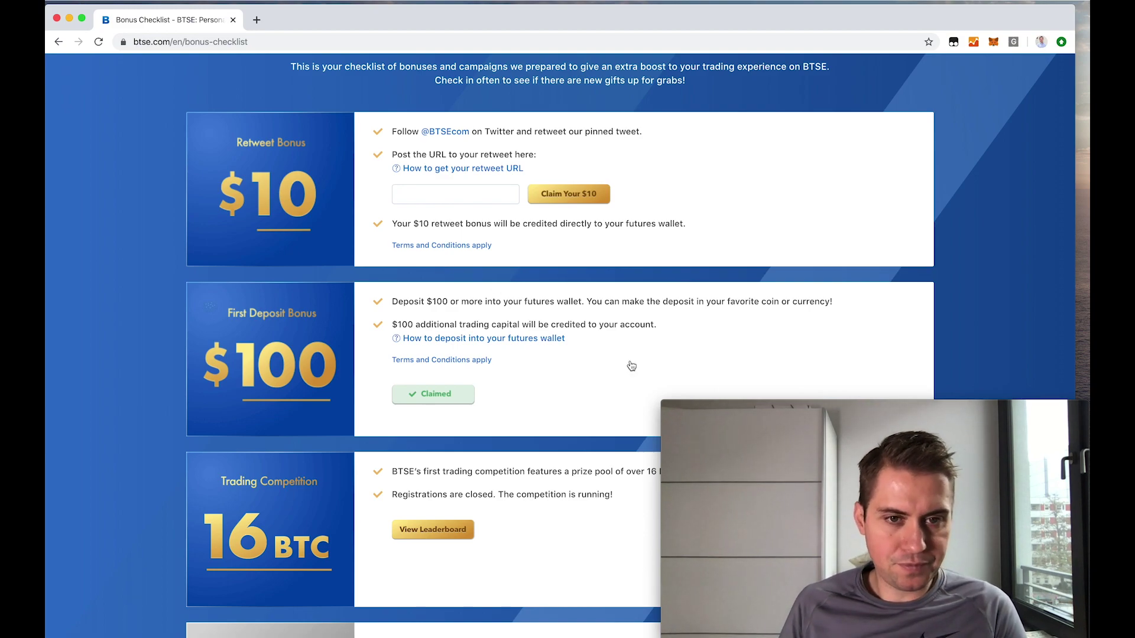
pyautogui.scroll(-3, 629, 365)
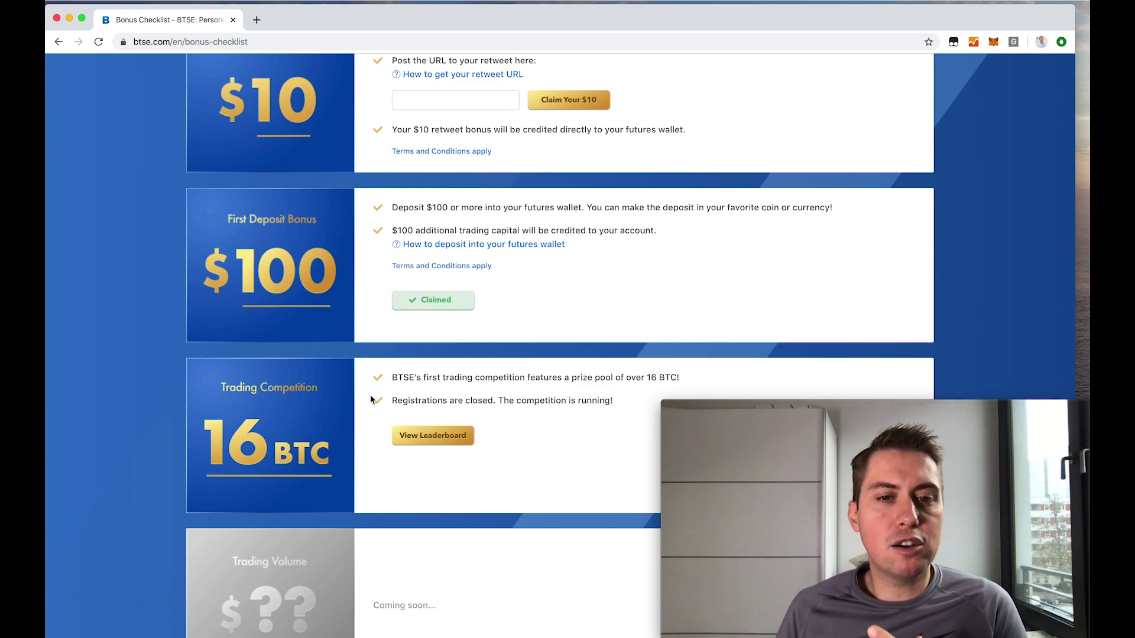
pyautogui.scroll(-1, 371, 395)
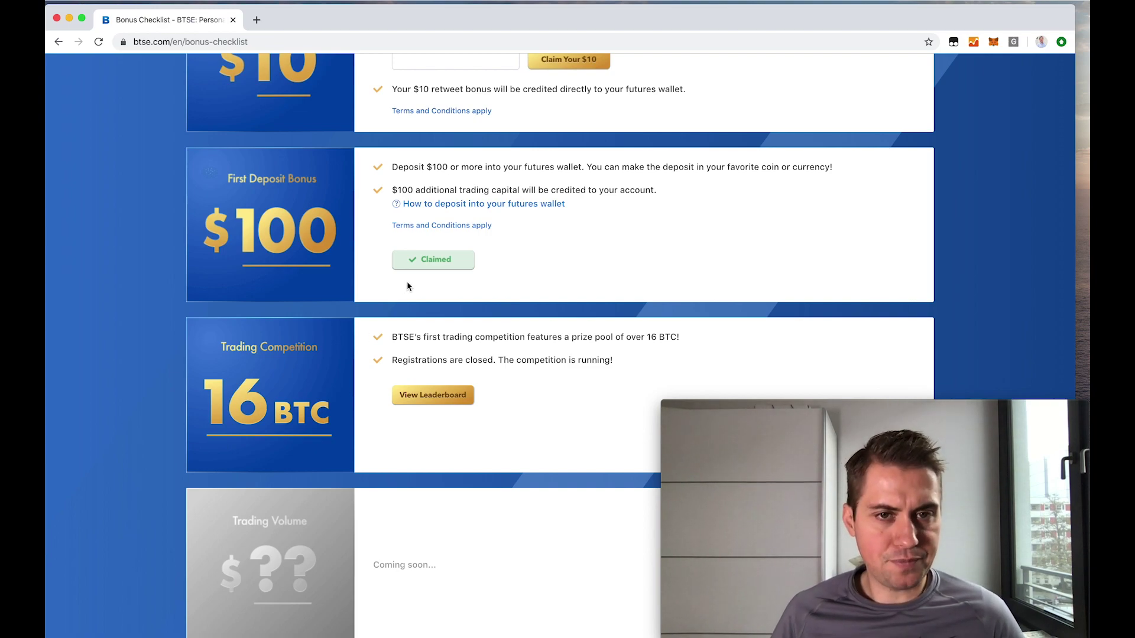
pyautogui.scroll(5, 407, 282)
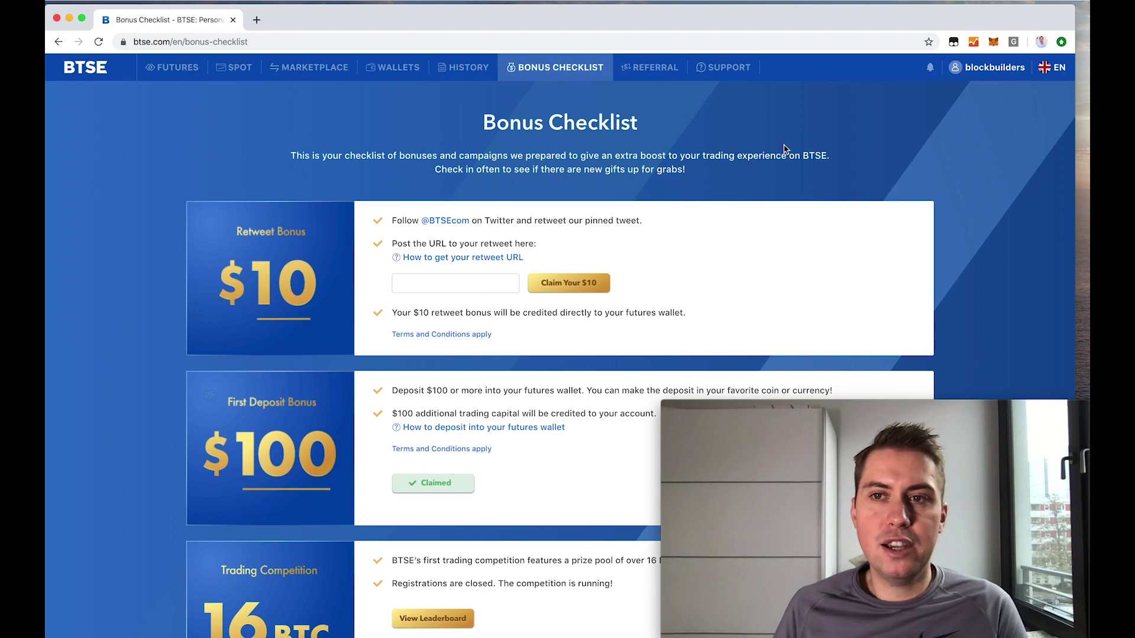
pyautogui.moveTo(985, 74)
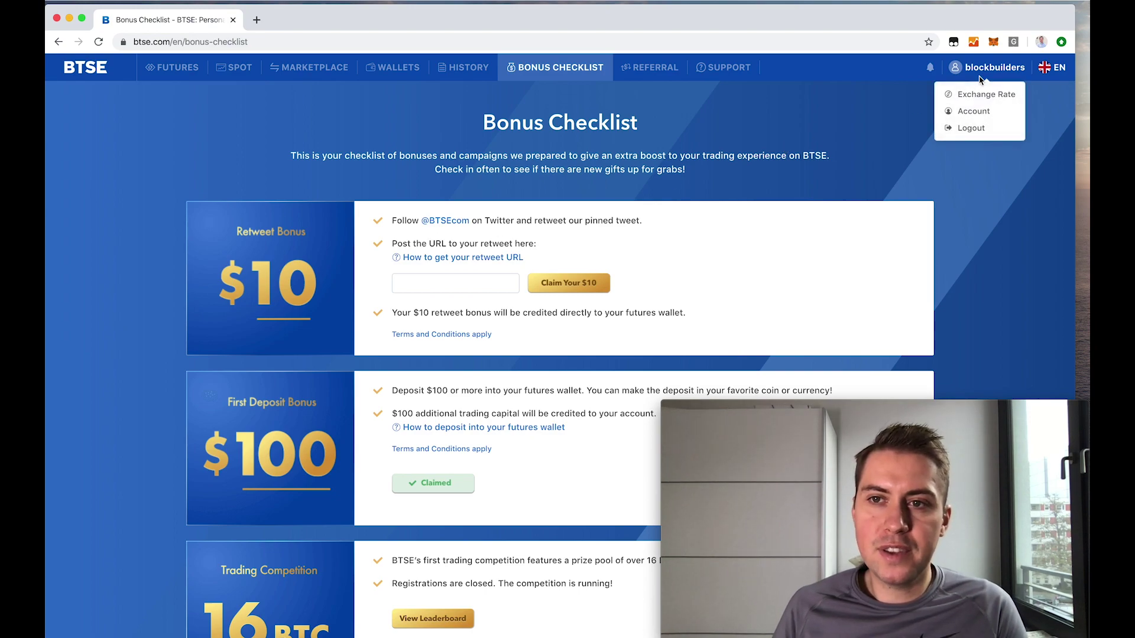
pyautogui.click(970, 110)
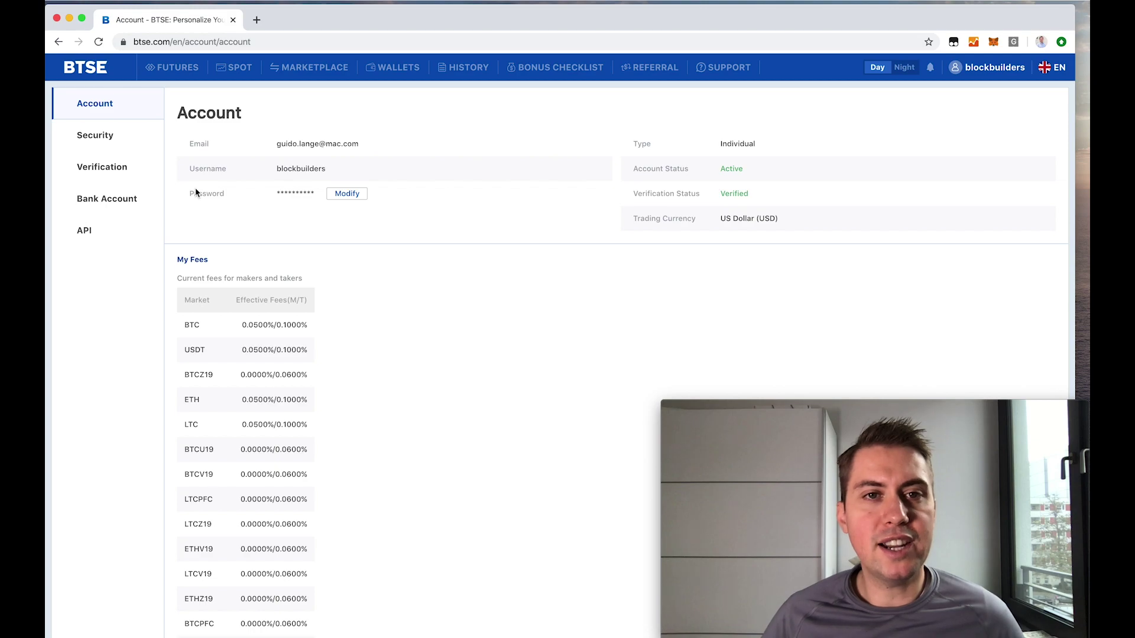
# Step: Open the wallets overview and look through the spot and futures wallet balances
pyautogui.click(393, 68)
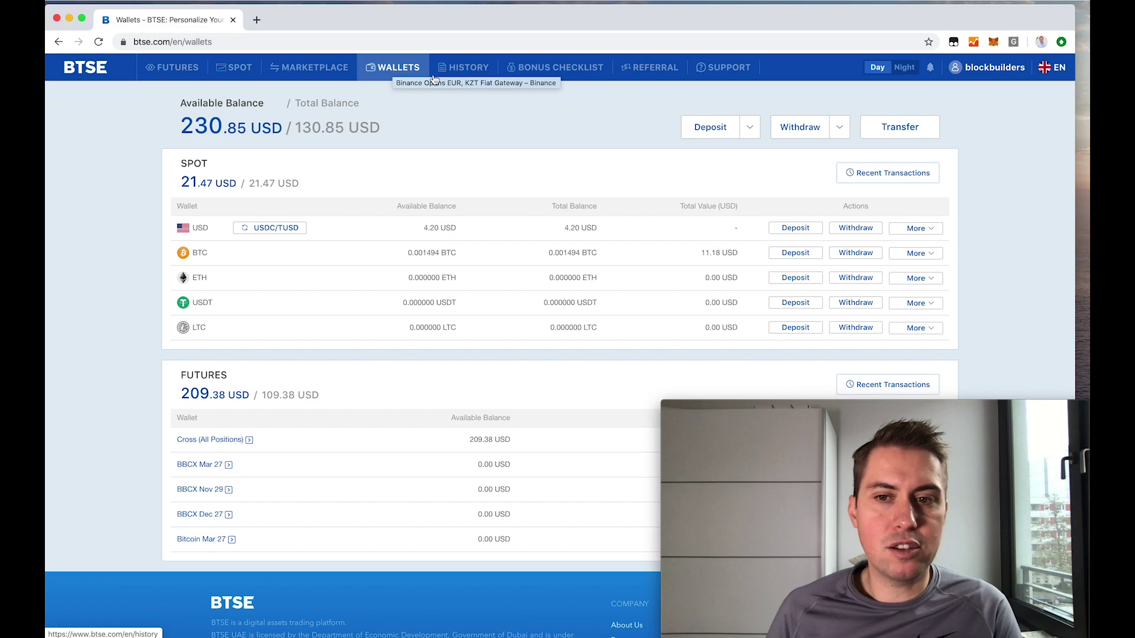
pyautogui.moveTo(769, 406); pyautogui.dragTo(1134, 200)
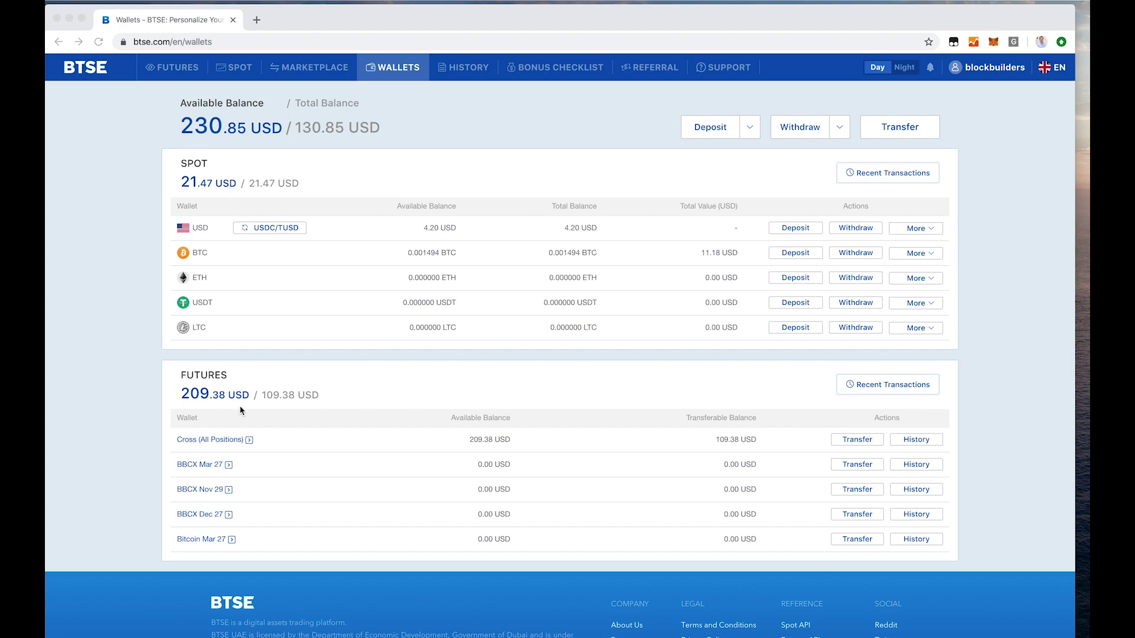
pyautogui.scroll(-2, 290, 291)
pyautogui.scroll(-2, 339, 264)
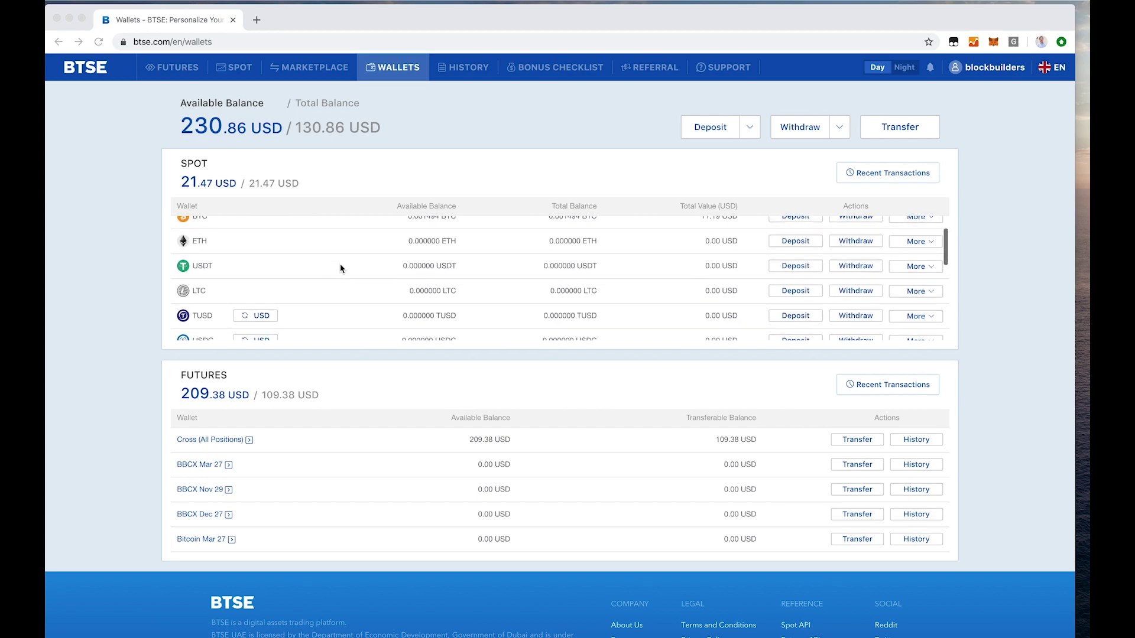
pyautogui.scroll(2, 355, 264)
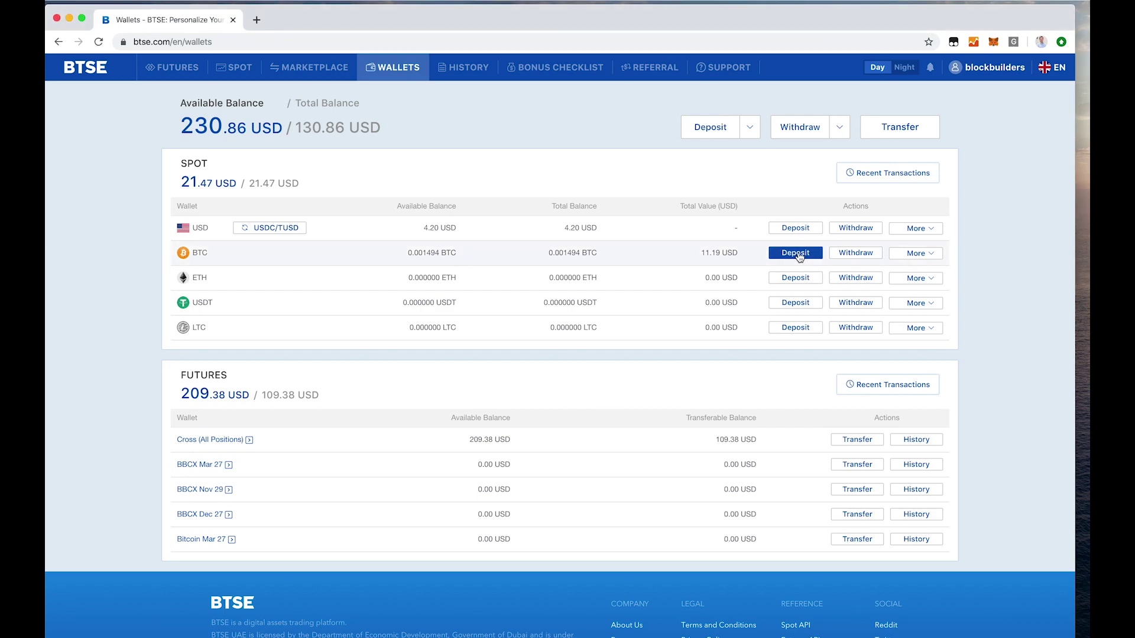
# Step: View the deposit address of the BTC spot wallet, select it, and close the deposit window
pyautogui.click(797, 255)
pyautogui.click(580, 193)
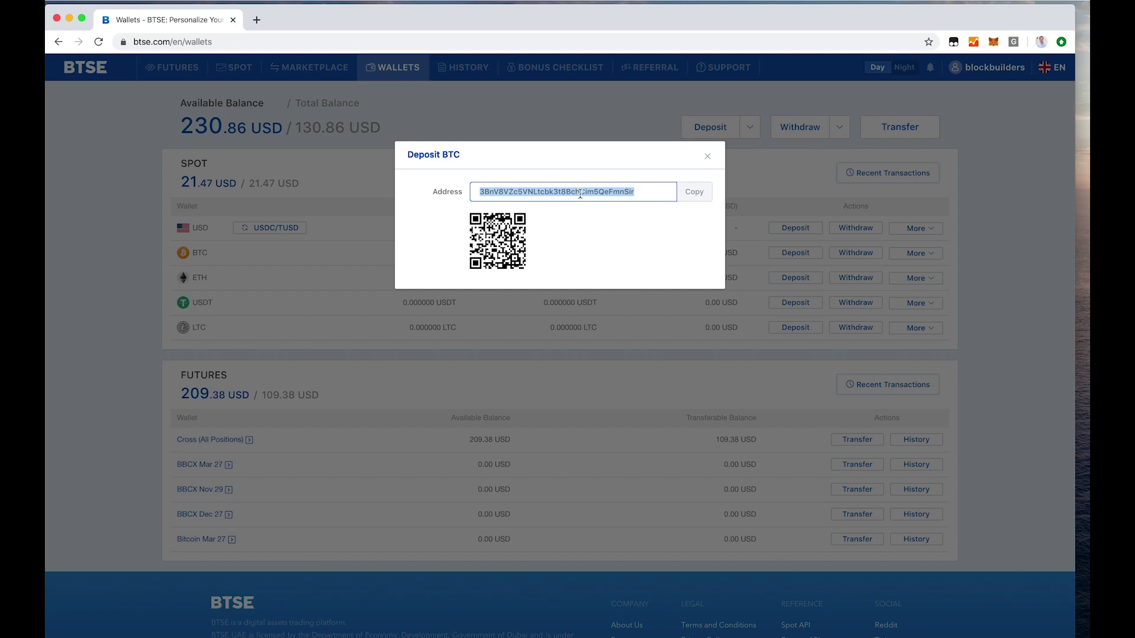
pyautogui.click(707, 159)
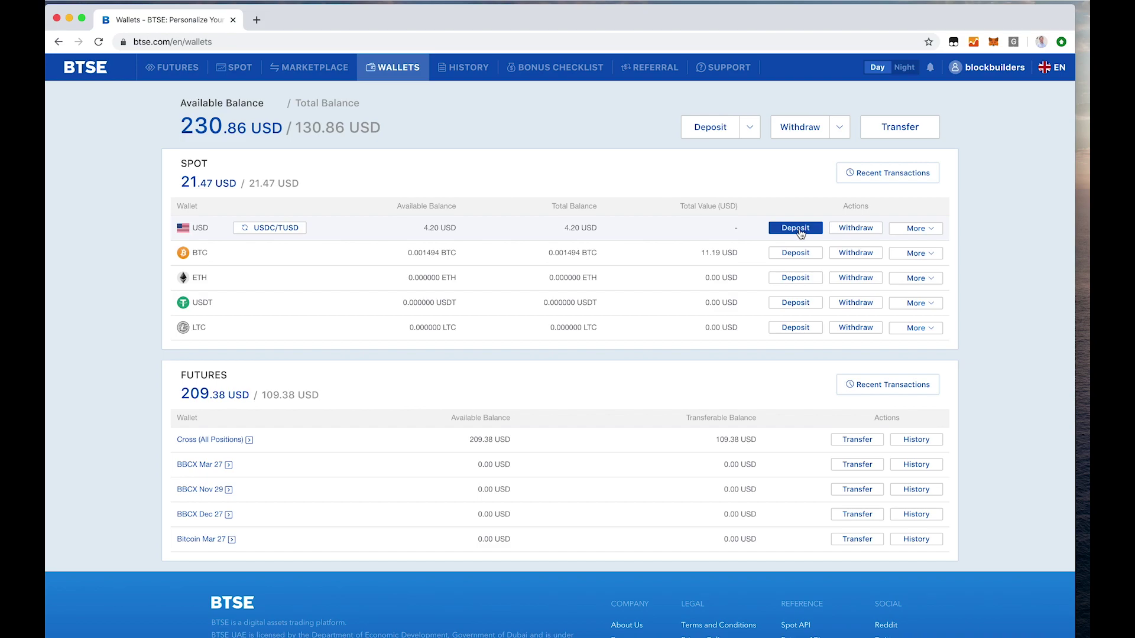
# Step: Submit a deposit request for 500 EUR and close its review without uploading a deposit slip
pyautogui.click(751, 125)
pyautogui.click(736, 177)
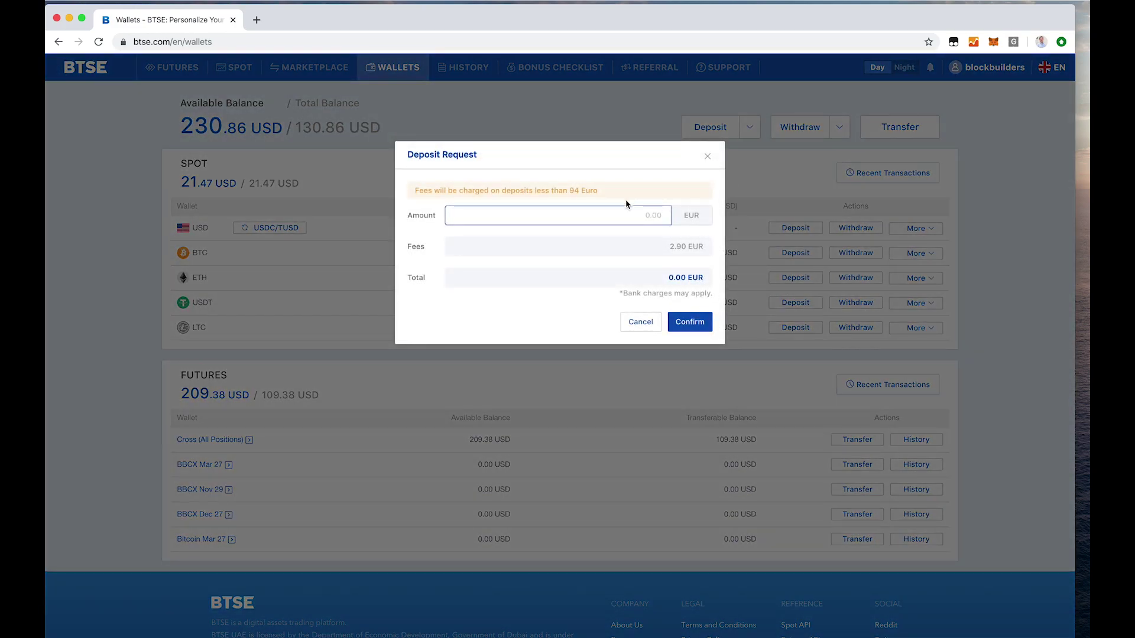
pyautogui.write('500')
pyautogui.click(691, 324)
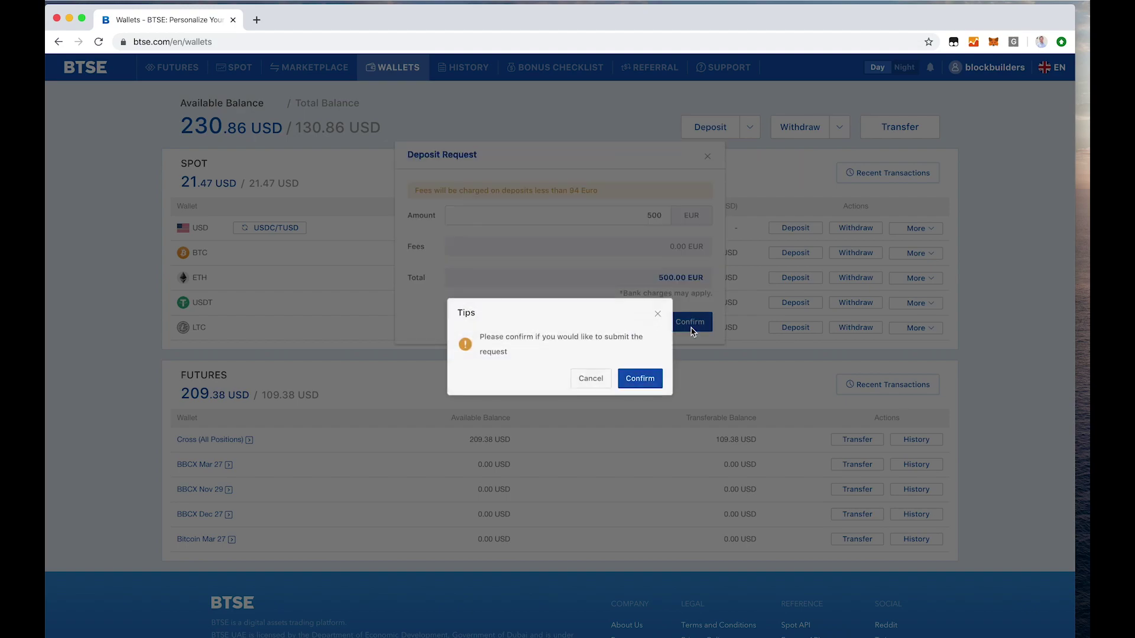
pyautogui.click(639, 380)
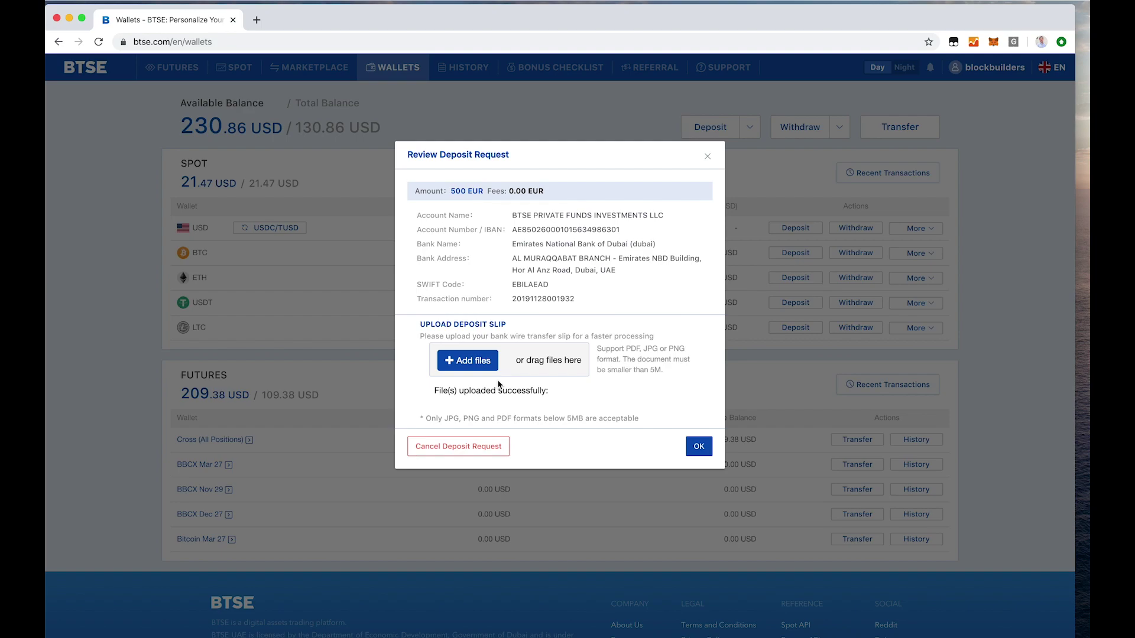
pyautogui.click(699, 447)
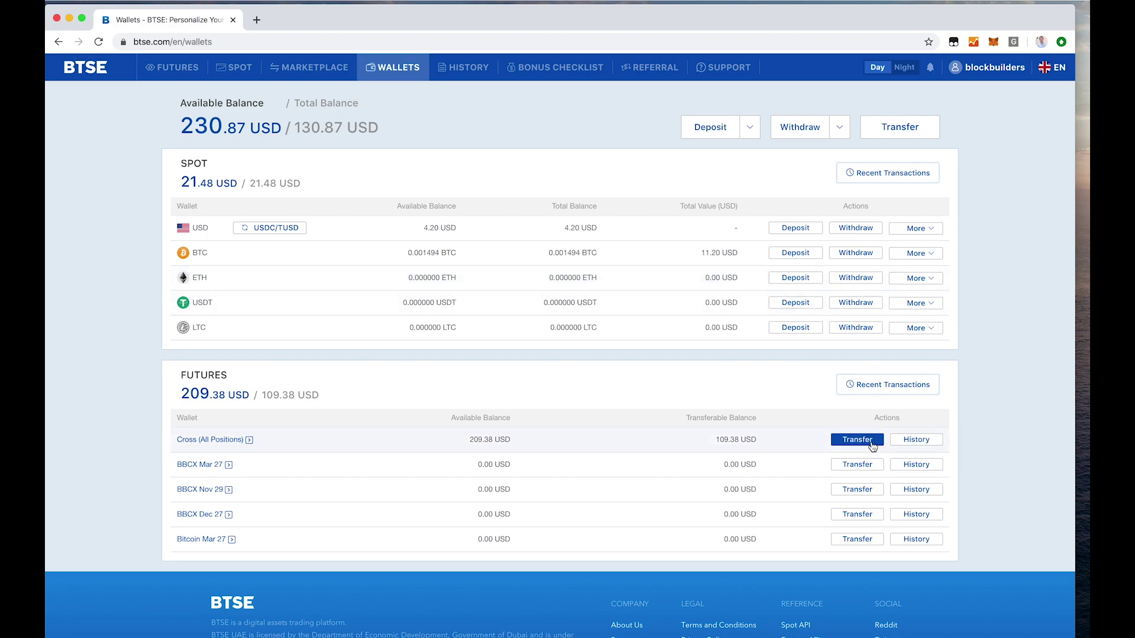
# Step: Start a funds transfer for the Cross (All Positions) futures wallet and set its source to Spot Wallet
pyautogui.scroll(-2, 795, 349)
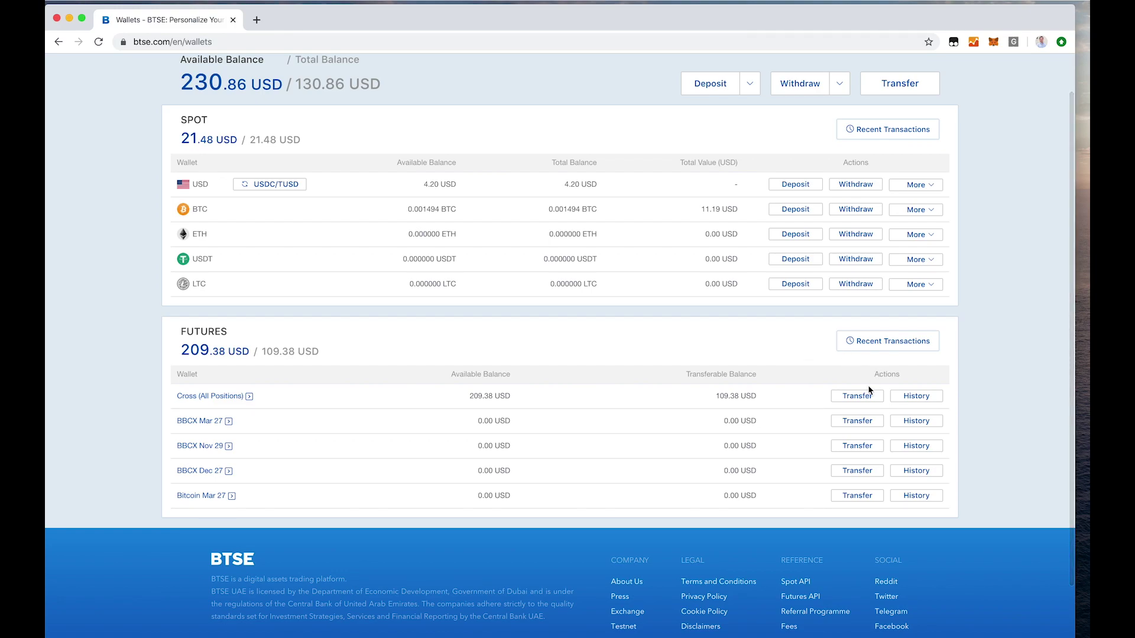
pyautogui.scroll(1, 491, 335)
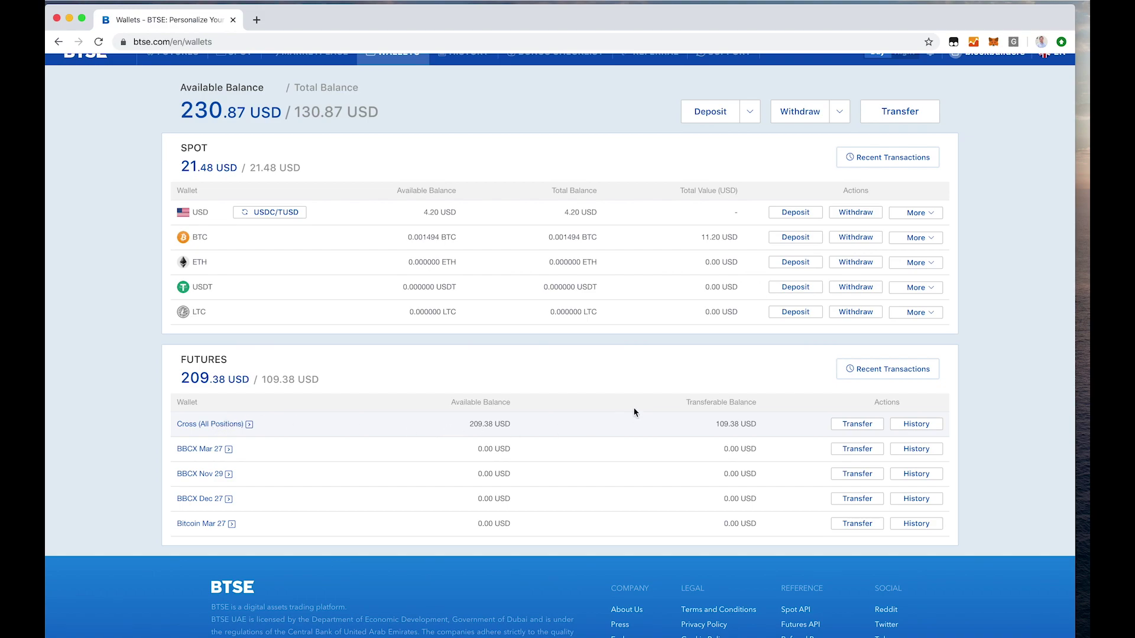
pyautogui.click(852, 427)
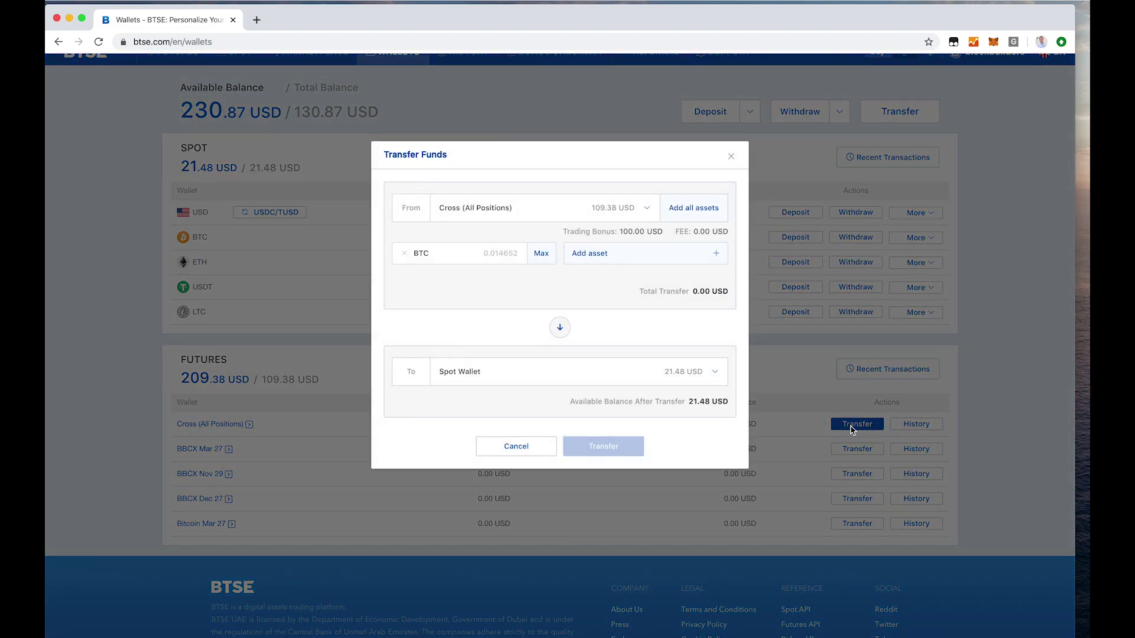
pyautogui.click(603, 217)
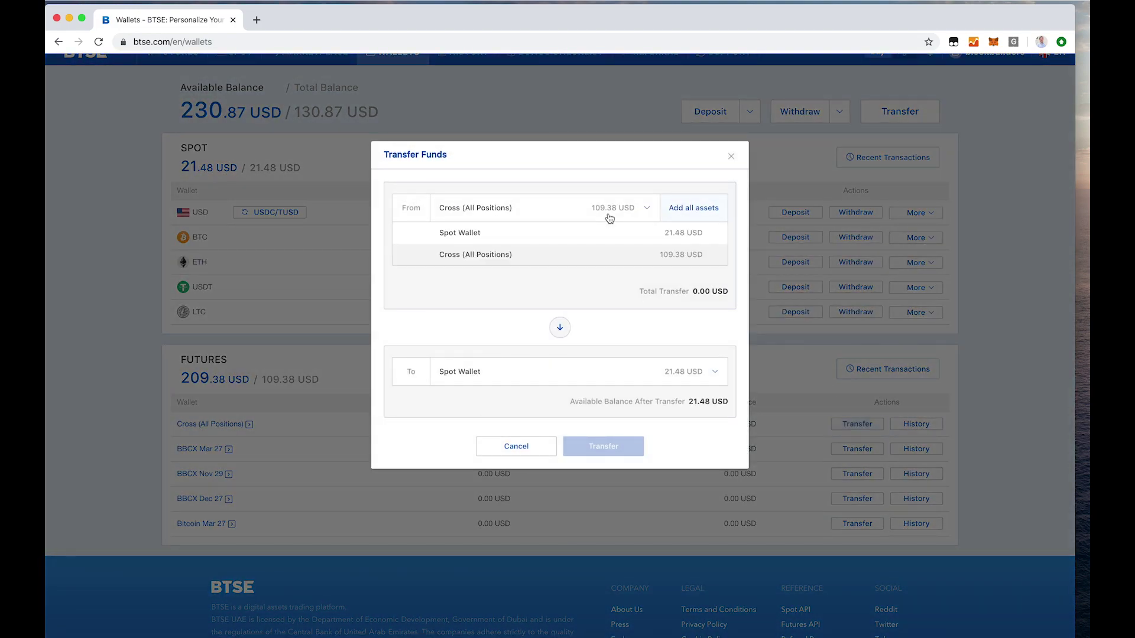
pyautogui.click(544, 183)
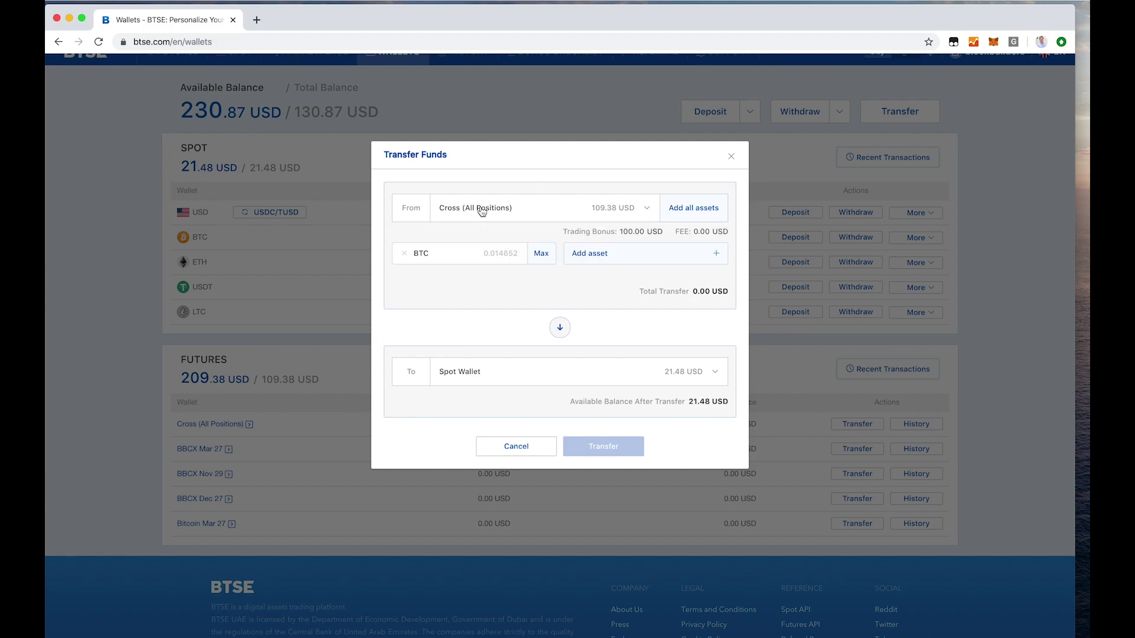
pyautogui.click(531, 214)
pyautogui.click(510, 232)
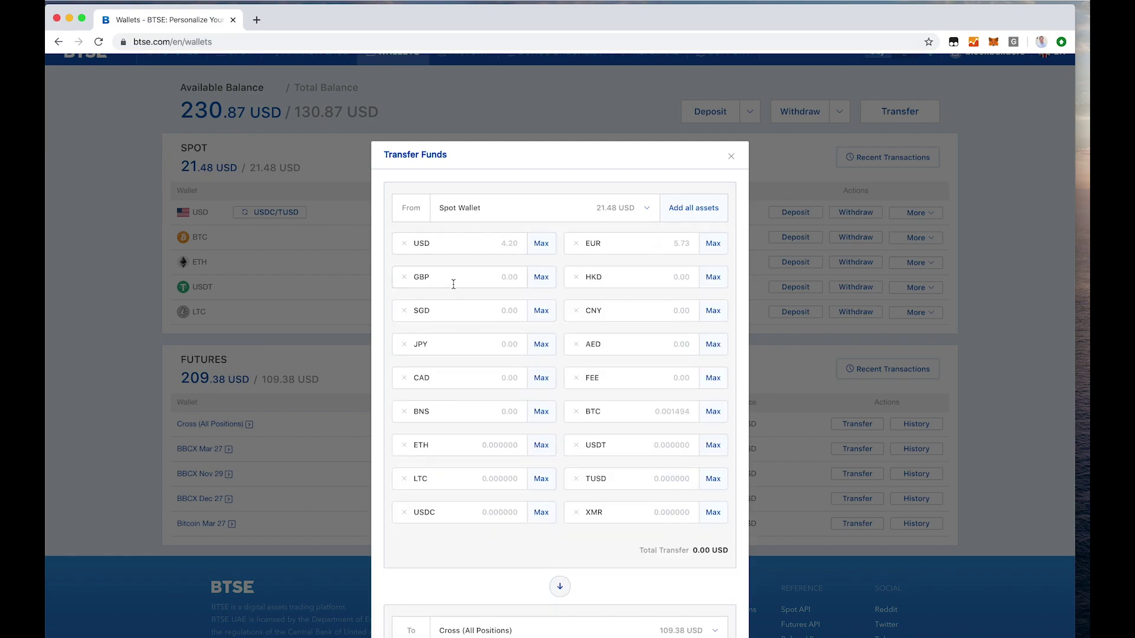
# Step: Fill in the maximum USD amount of 4.20 for the transfer and close the window without transferring
pyautogui.click(542, 245)
pyautogui.scroll(-3, 564, 600)
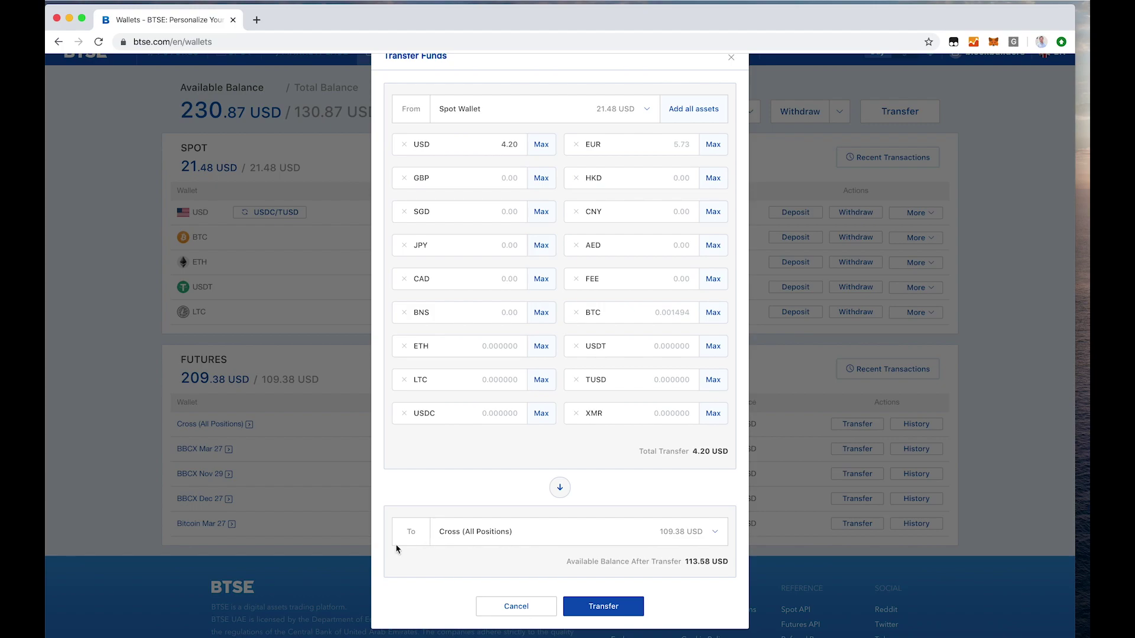
pyautogui.scroll(3, 414, 520)
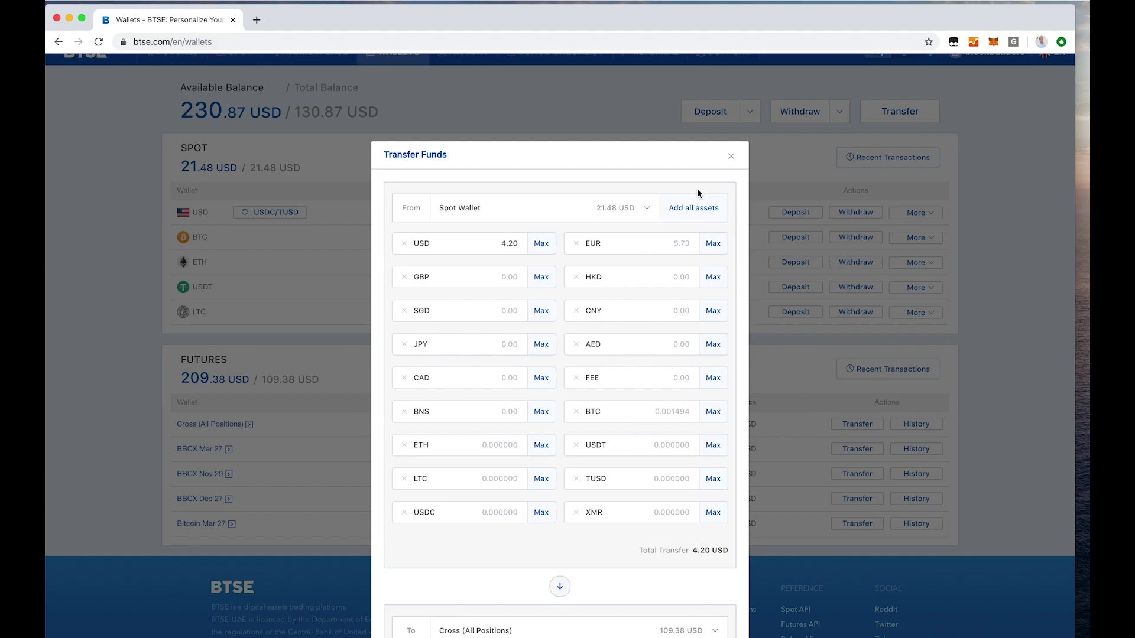
pyautogui.click(731, 157)
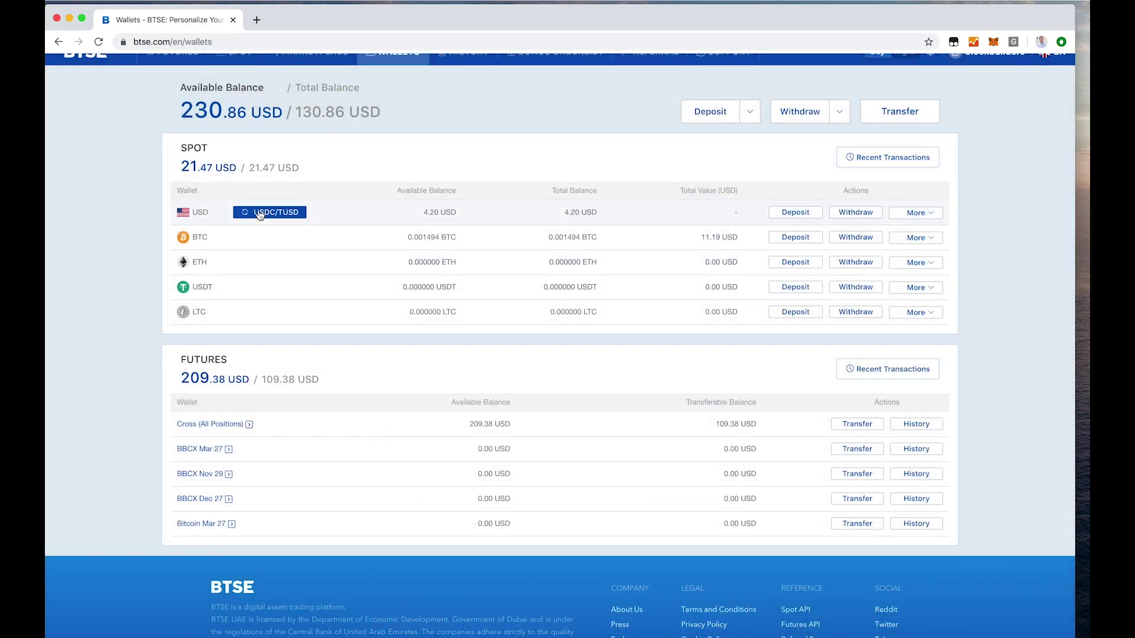
# Step: Open the BTC-USD spot market and set its price chart to a 1 hour interval with the Cross cursor
pyautogui.scroll(1, 691, 171)
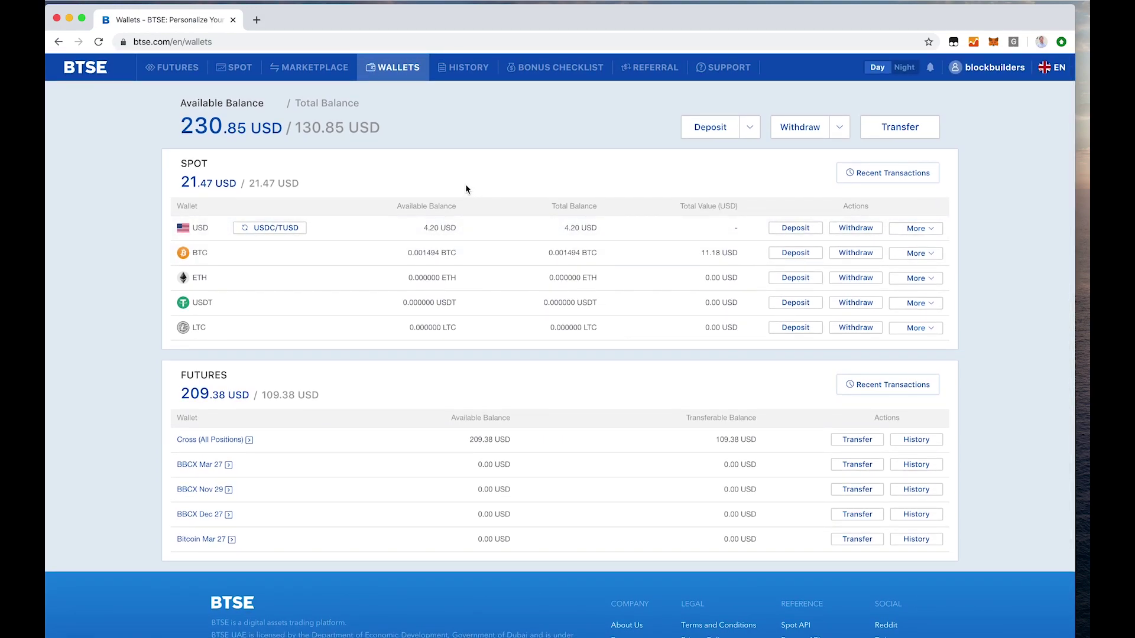
pyautogui.click(220, 66)
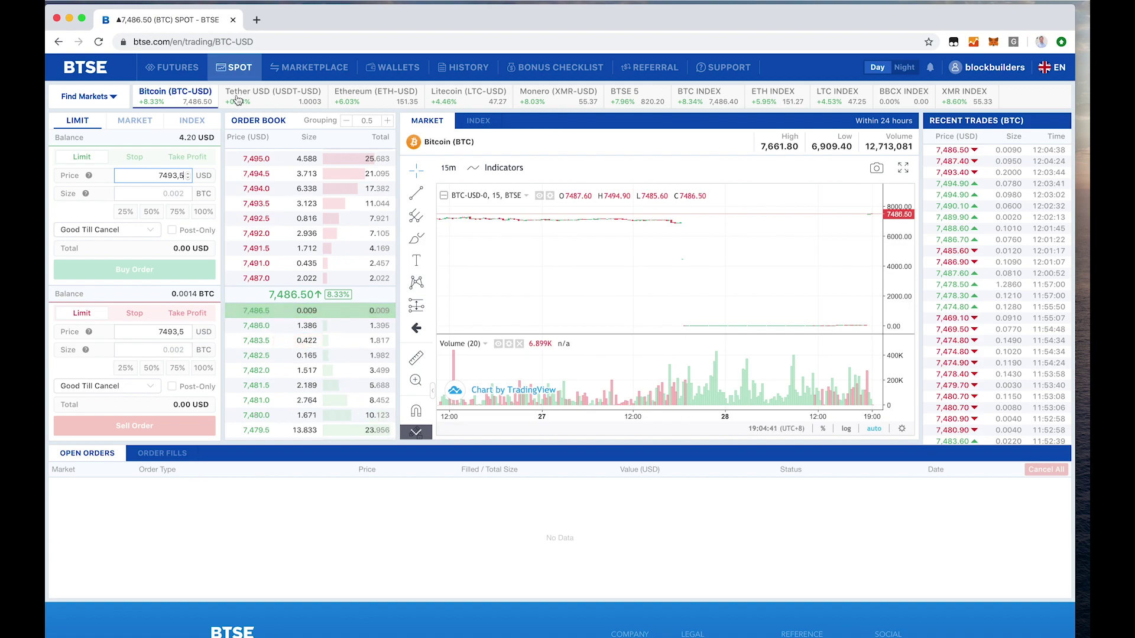
pyautogui.scroll(-5, 614, 267)
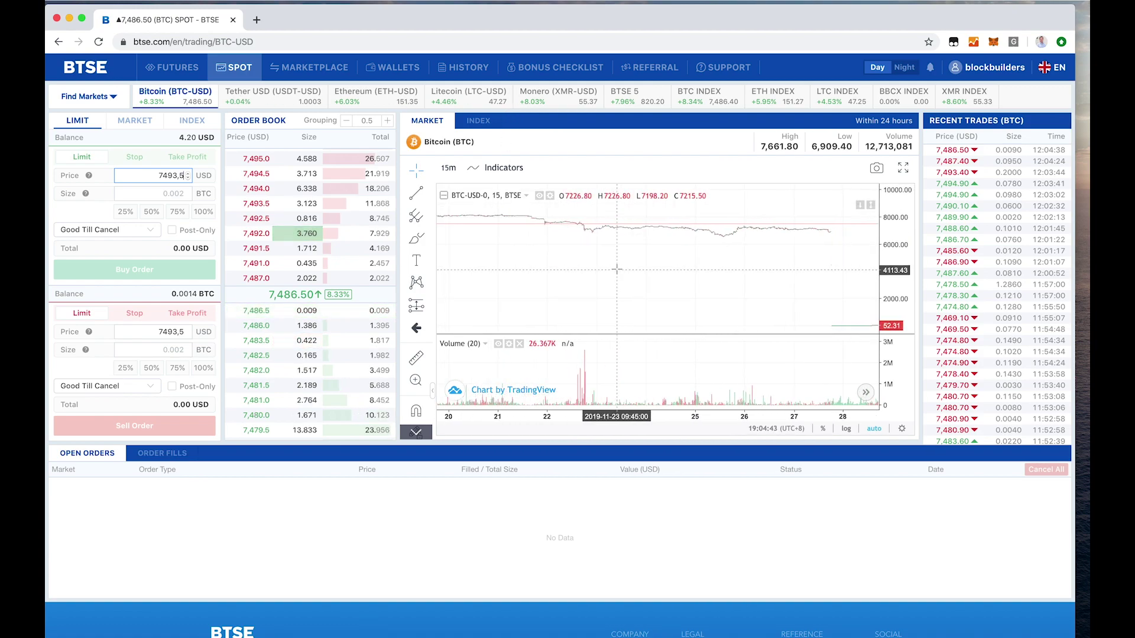
pyautogui.click(431, 171)
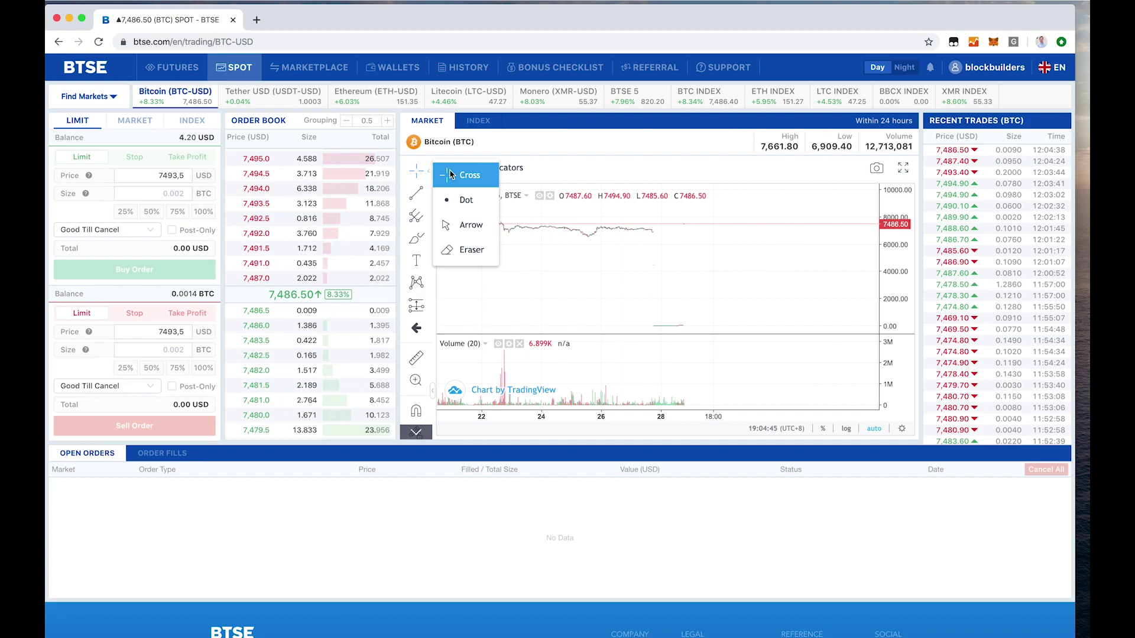
pyautogui.click(484, 179)
pyautogui.click(448, 168)
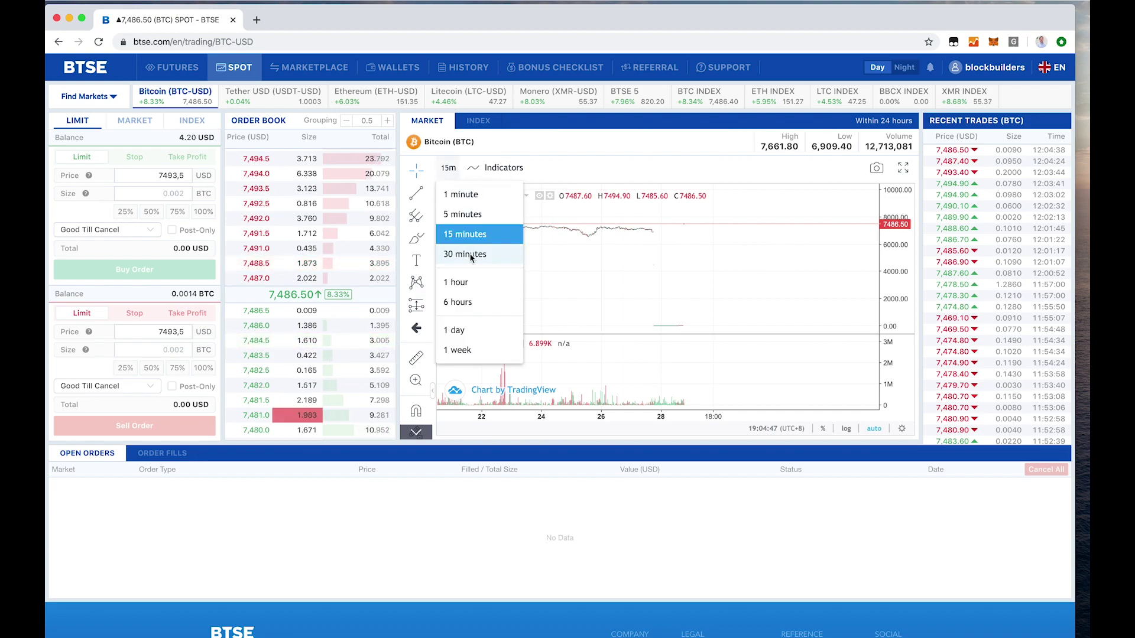
pyautogui.click(473, 287)
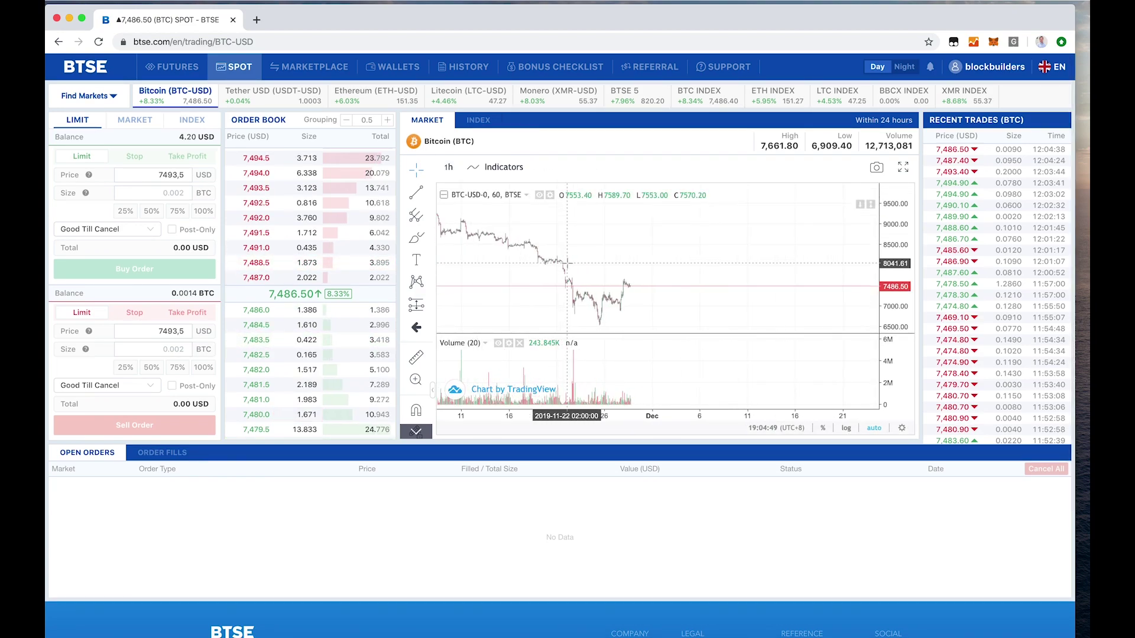
pyautogui.scroll(8, 568, 261)
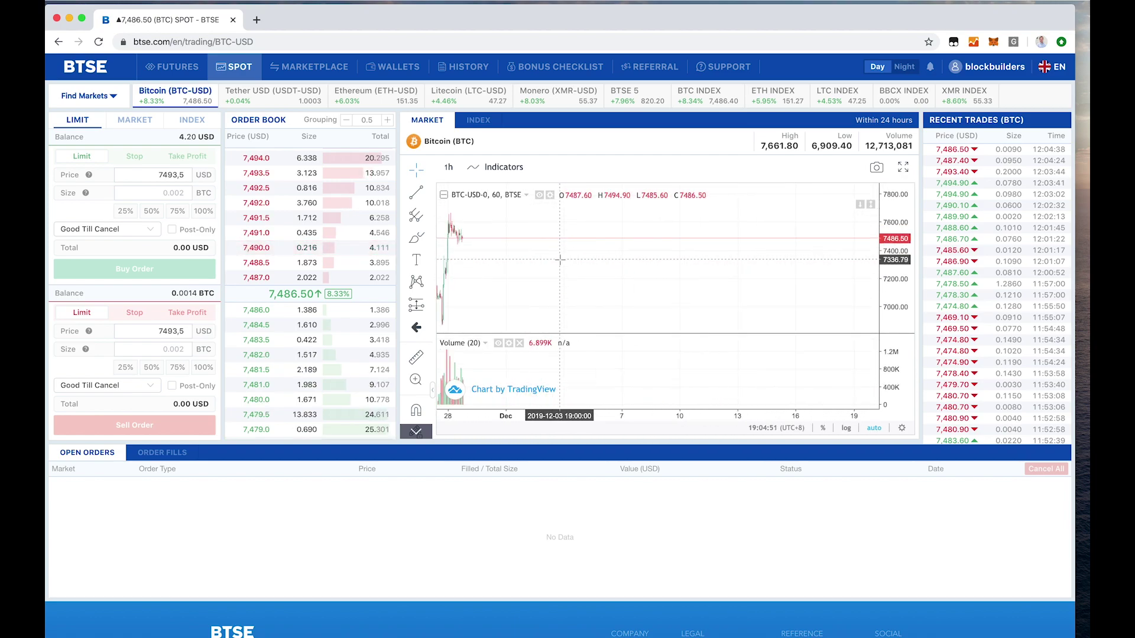
pyautogui.scroll(6, 561, 259)
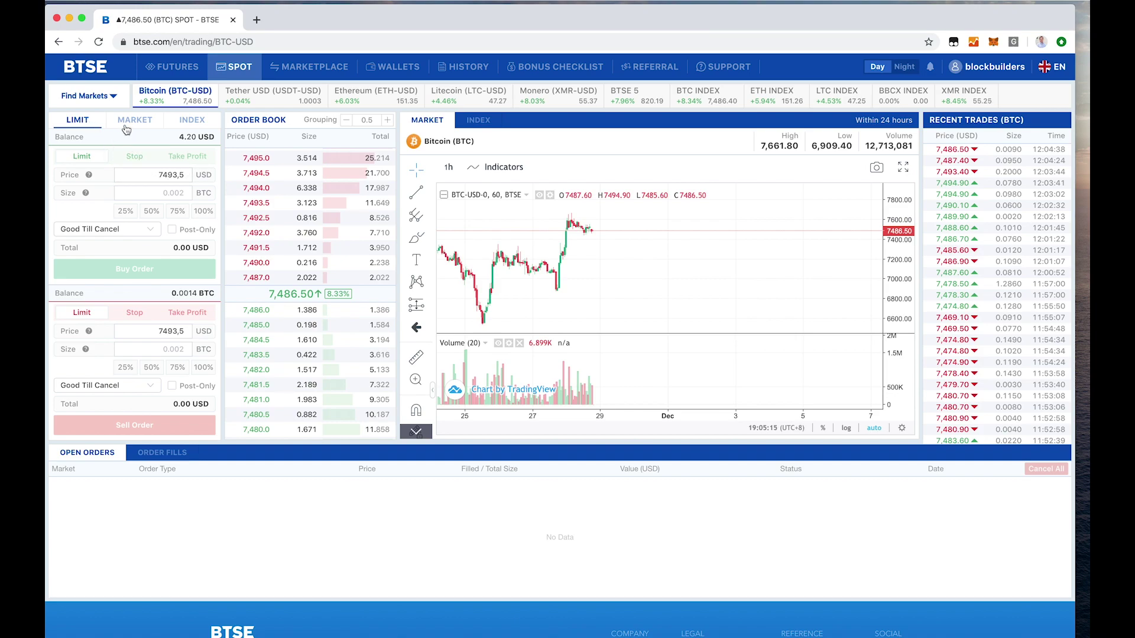
# Step: Select the limit price of the BTC buy order for editing
pyautogui.doubleClick(159, 177)
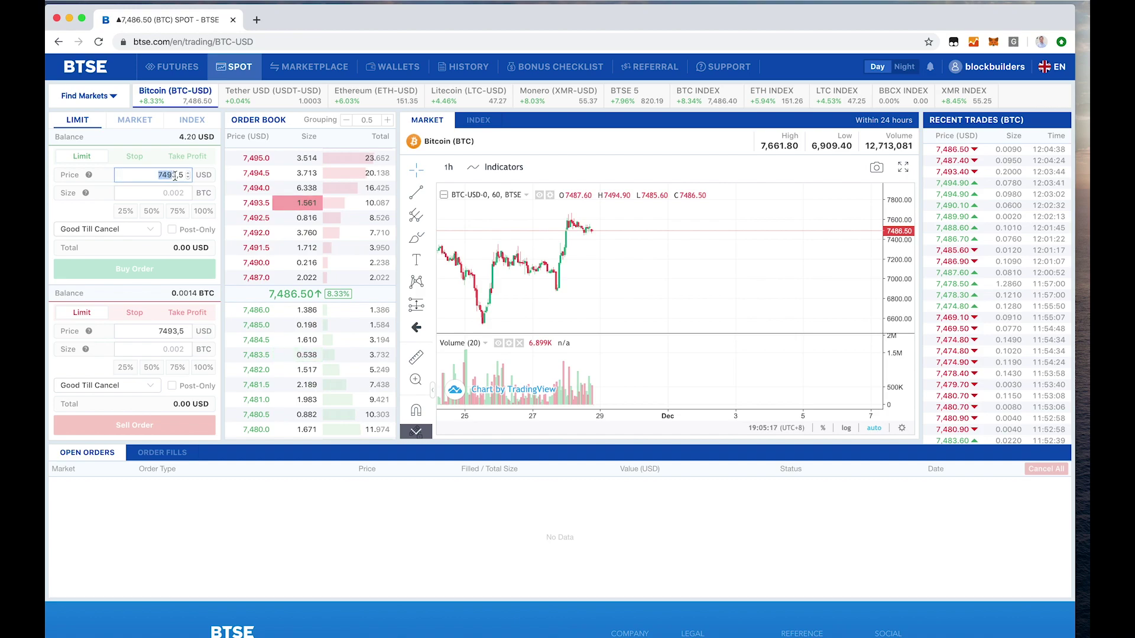